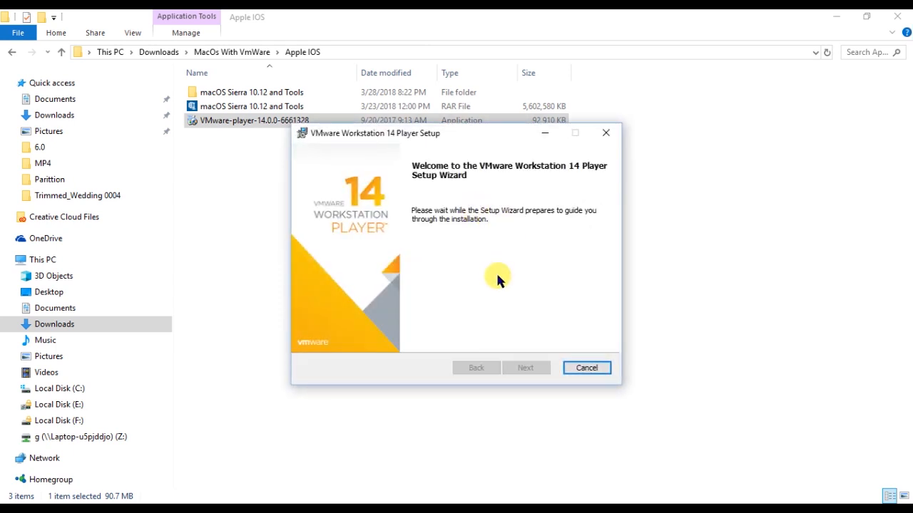
# Accept the VMware Workstation 14 Player licence agreement.
pyautogui.click(526, 368)
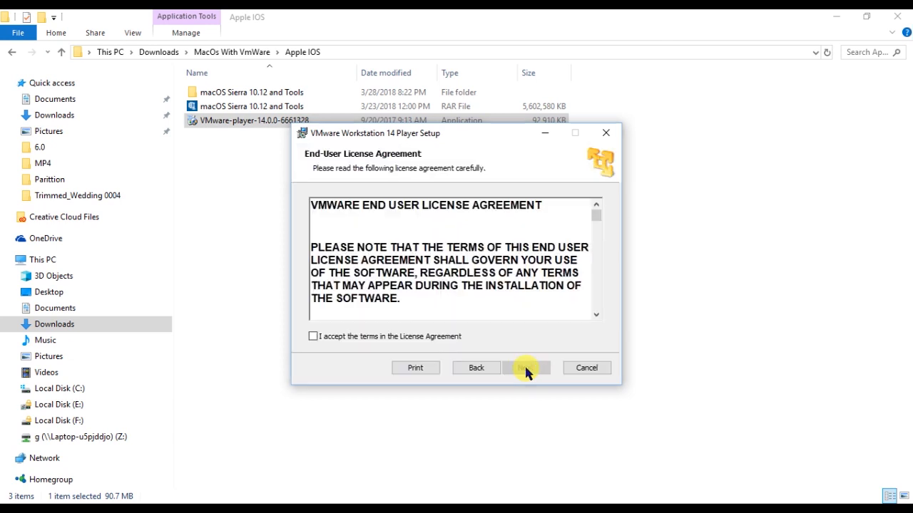
pyautogui.click(313, 337)
pyautogui.click(525, 368)
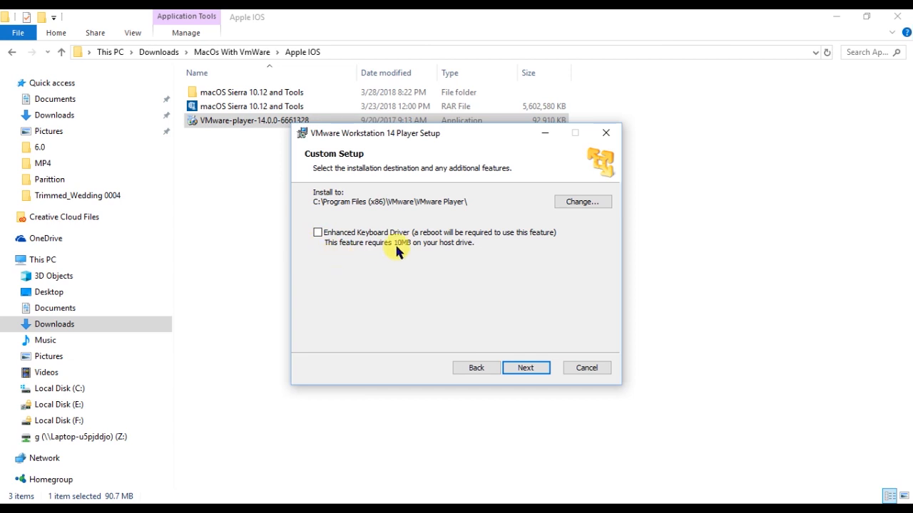
# Enable the Enhanced Keyboard Driver, keep default updates and both shortcuts, and start installing.
pyautogui.click(367, 241)
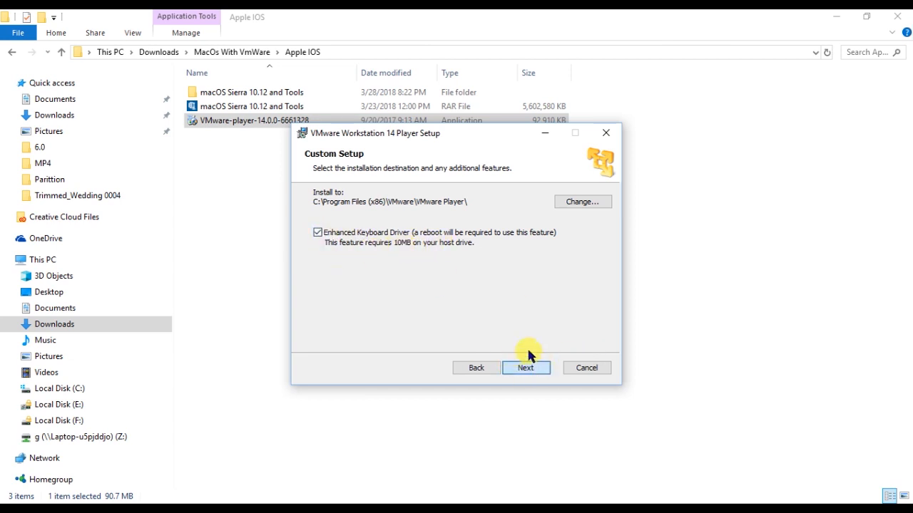
pyautogui.press('Return')
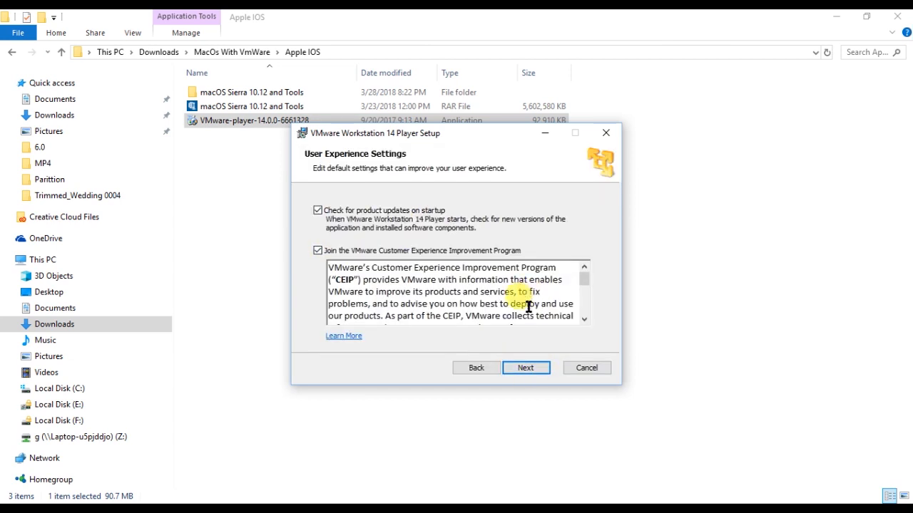
pyautogui.click(543, 370)
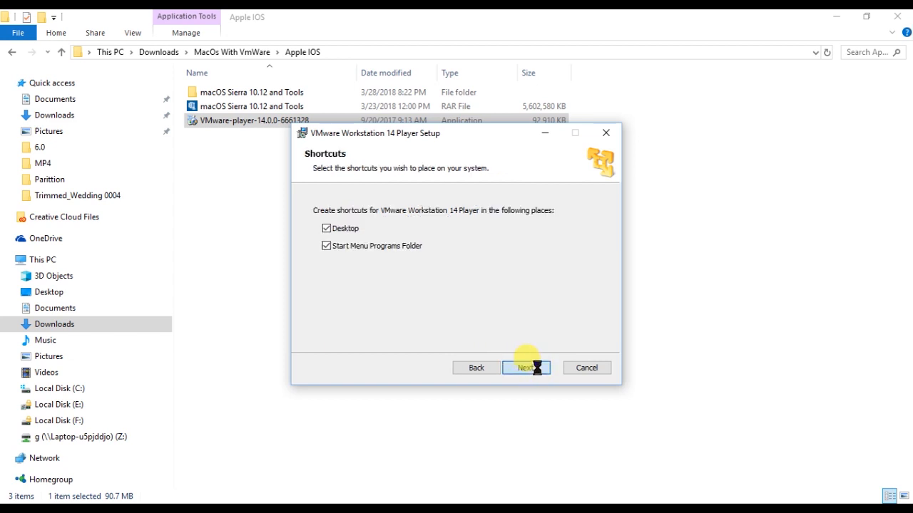
pyautogui.click(536, 367)
pyautogui.click(537, 369)
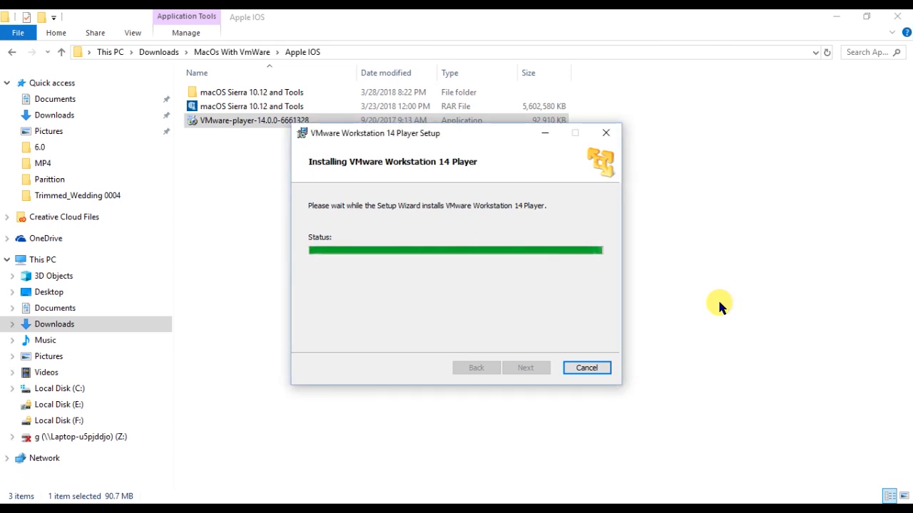
# Finish the installer without restarting, then refresh the desktop twice.
pyautogui.click(587, 368)
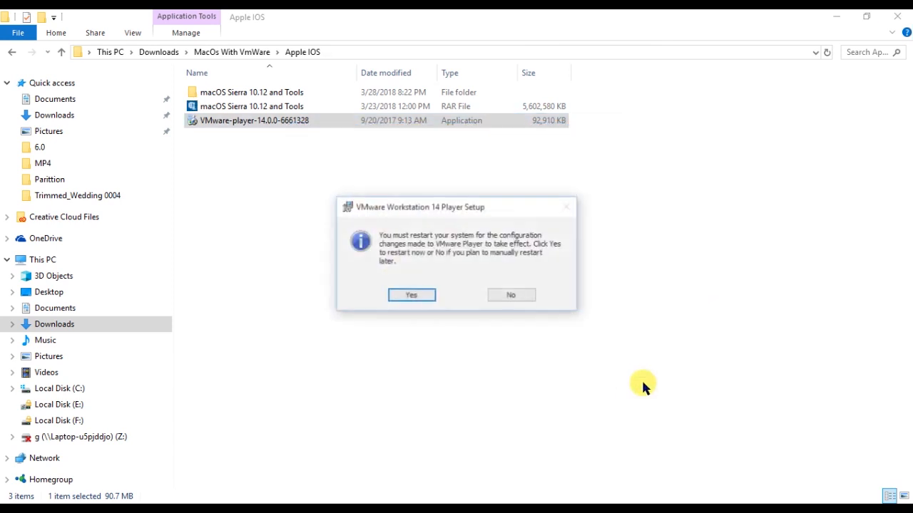
pyautogui.click(509, 294)
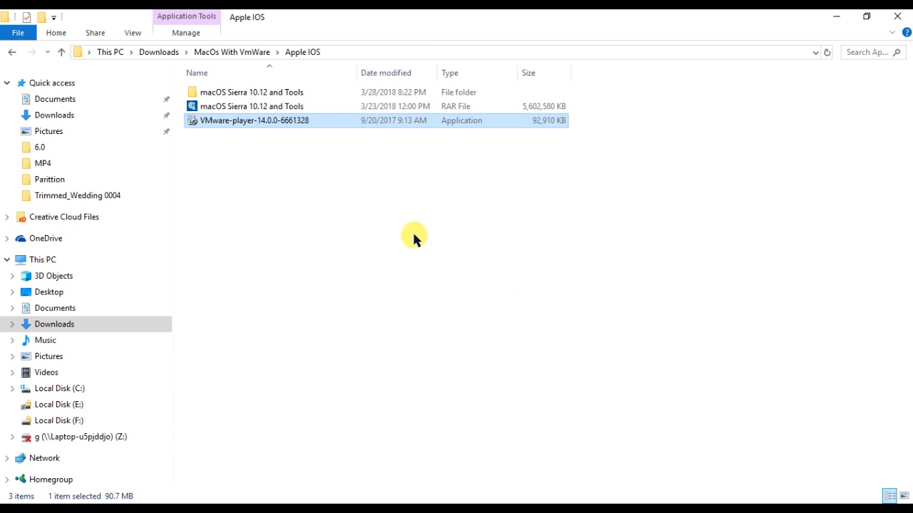
pyautogui.click(835, 15)
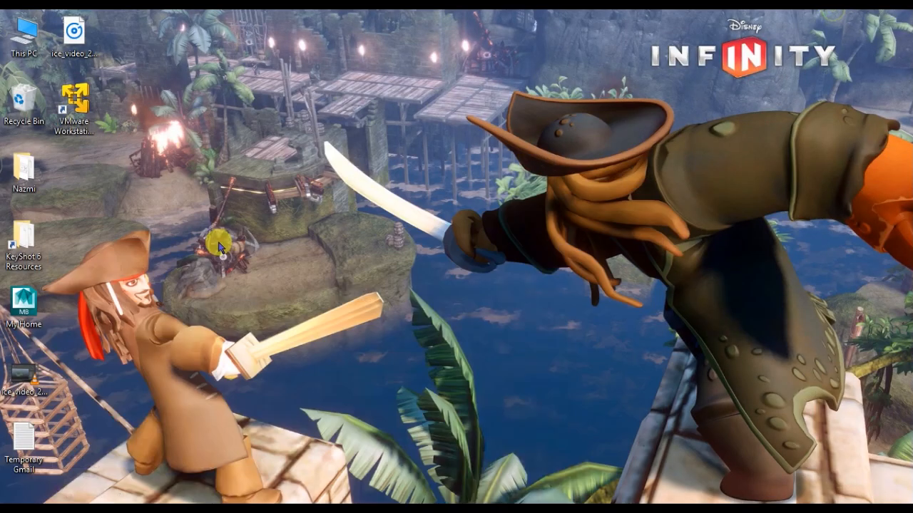
pyautogui.rightClick(112, 186)
pyautogui.click(176, 256)
pyautogui.rightClick(124, 180)
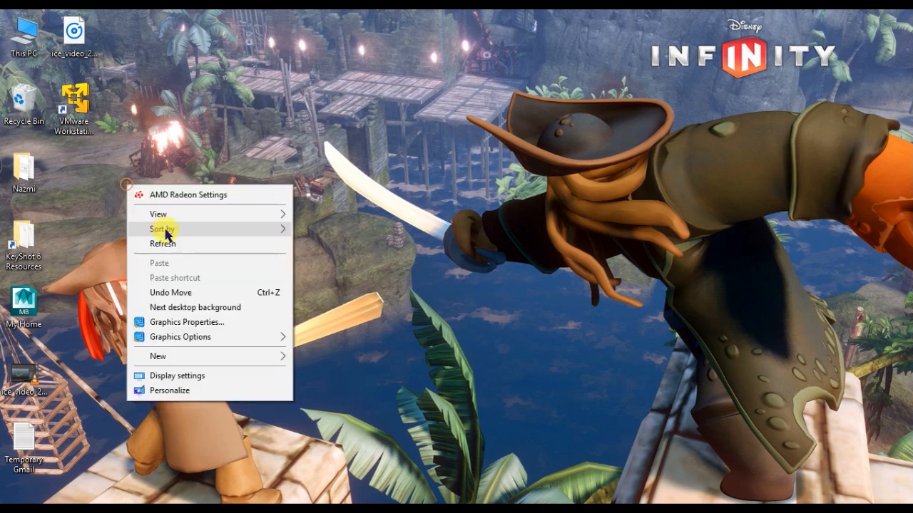
pyautogui.click(169, 242)
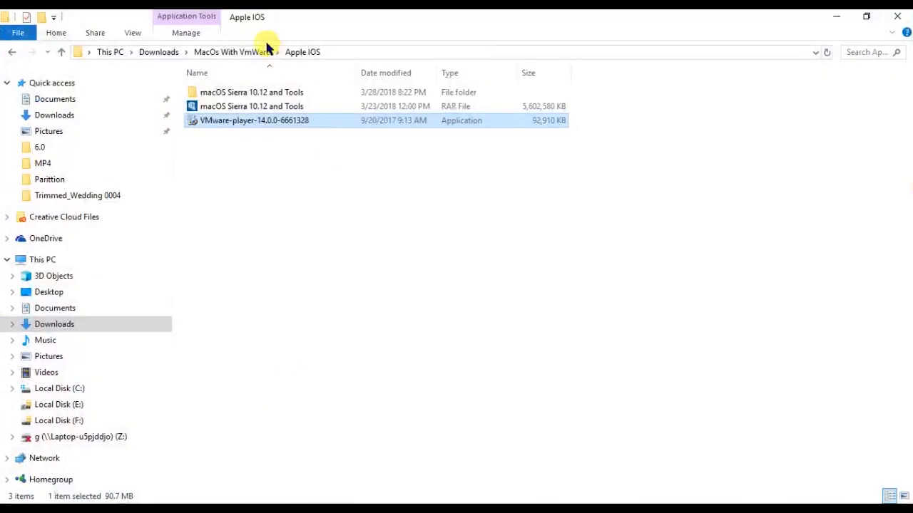
# Open the Command notes in macOS Sierra 10.12 and Tools > Final Youtube Folder.
pyautogui.doubleClick(249, 91)
pyautogui.click(244, 95)
pyautogui.doubleClick(245, 96)
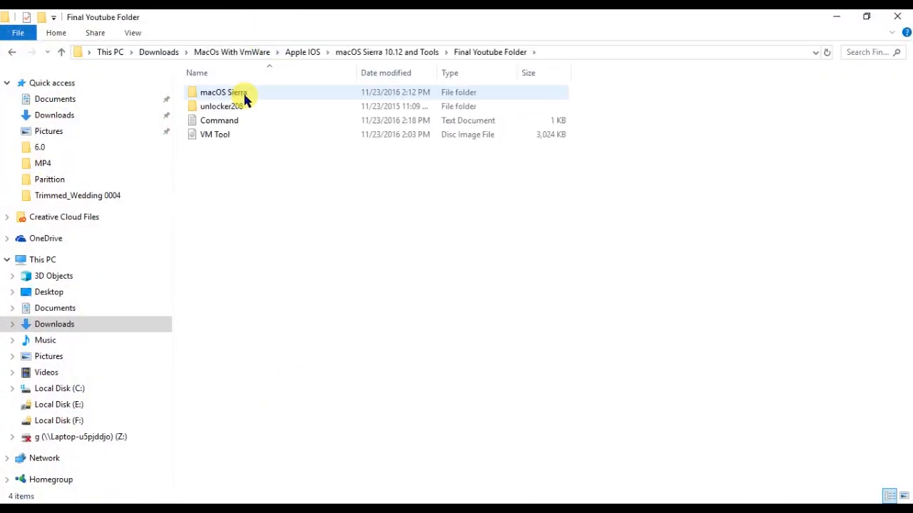
pyautogui.click(231, 125)
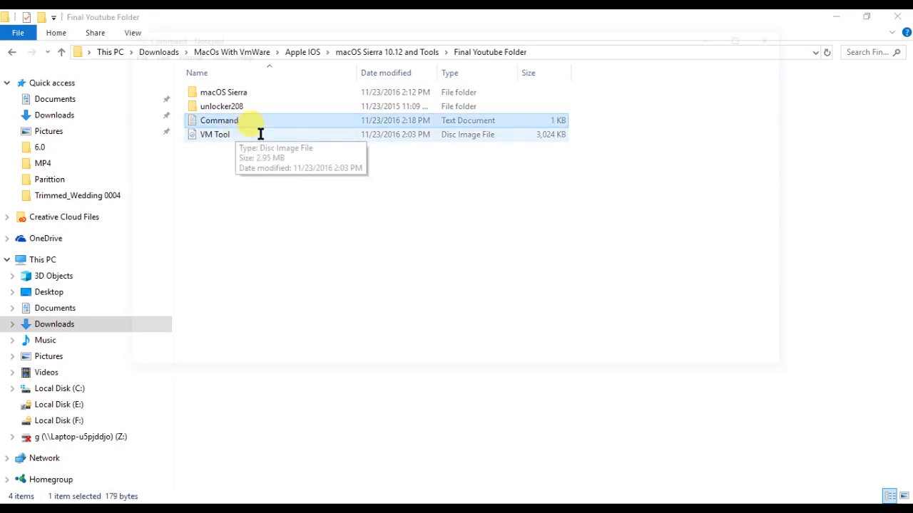
# Copy the smc.version = "0" line and close Notepad.
pyautogui.moveTo(229, 150); pyautogui.dragTo(129, 155)
pyautogui.click(231, 155)
pyautogui.moveTo(230, 154); pyautogui.dragTo(118, 151)
pyautogui.rightClick(162, 154)
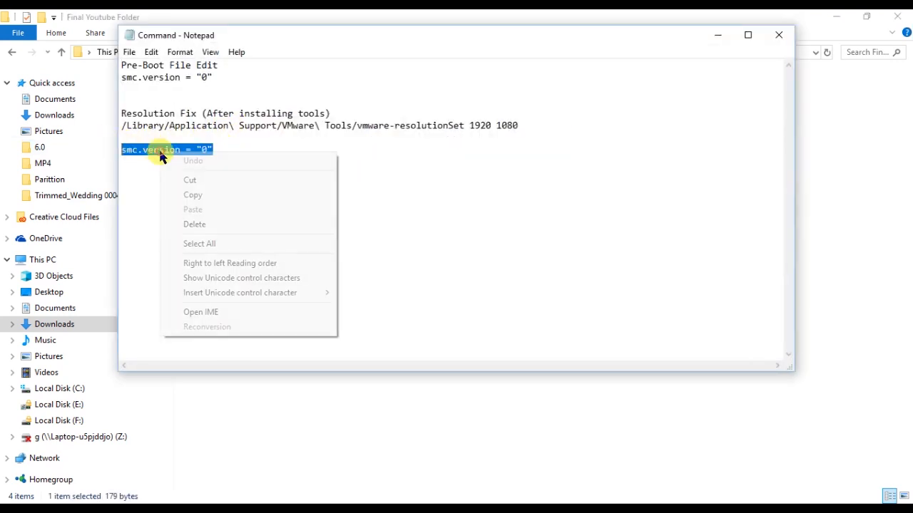
pyautogui.click(210, 195)
pyautogui.click(779, 35)
pyautogui.click(245, 96)
pyautogui.doubleClick(246, 97)
pyautogui.doubleClick(221, 135)
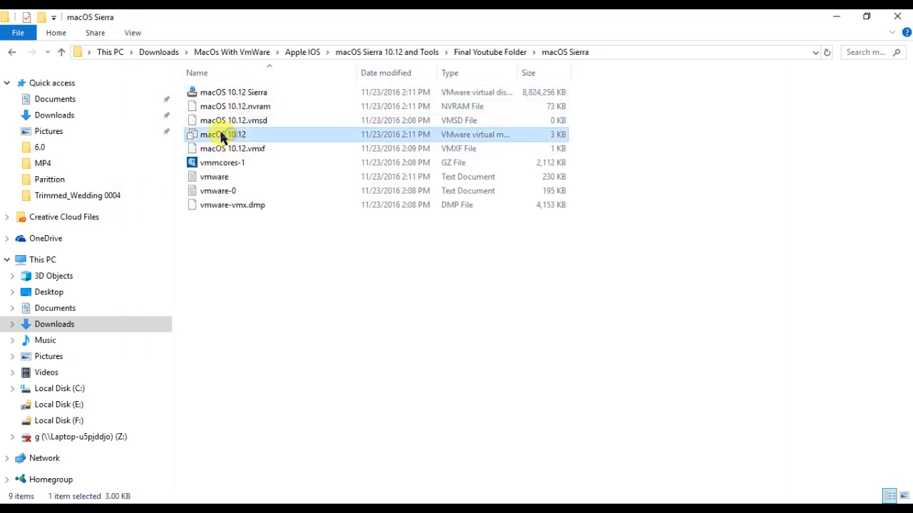
pyautogui.rightClick(221, 135)
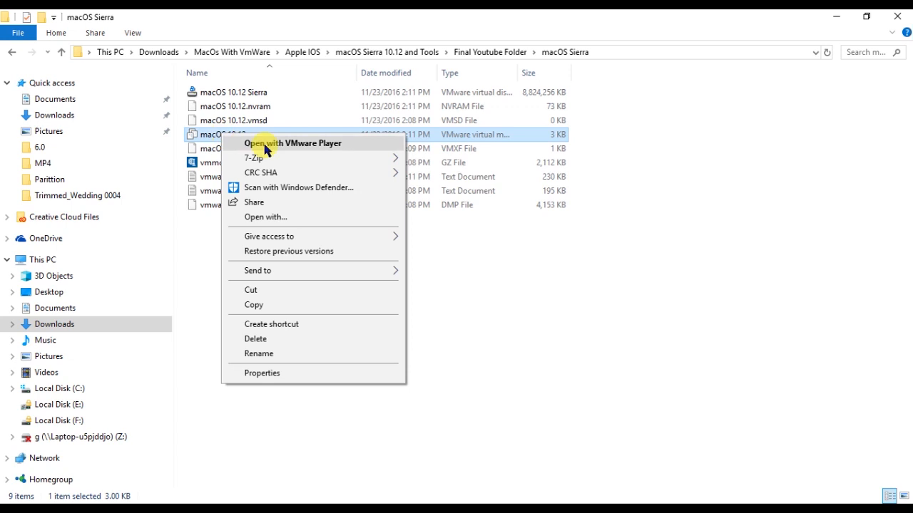
pyautogui.click(290, 217)
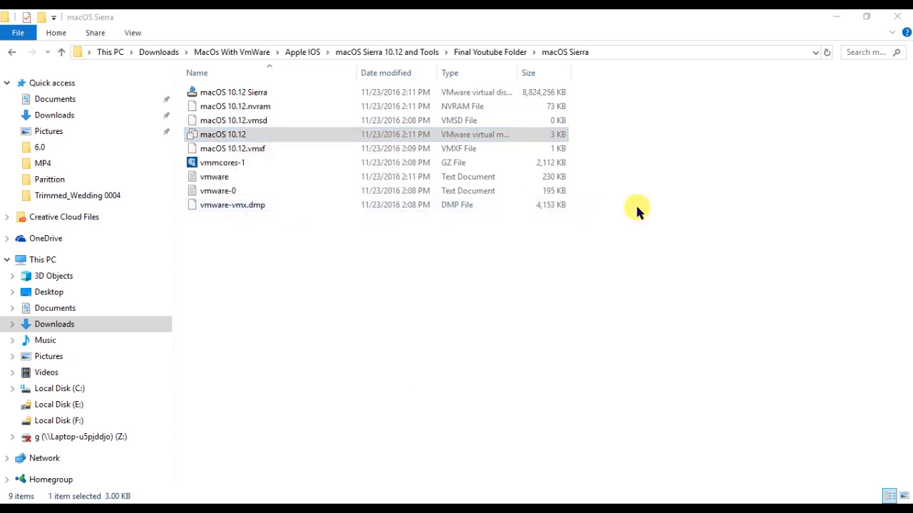
pyautogui.click(365, 345)
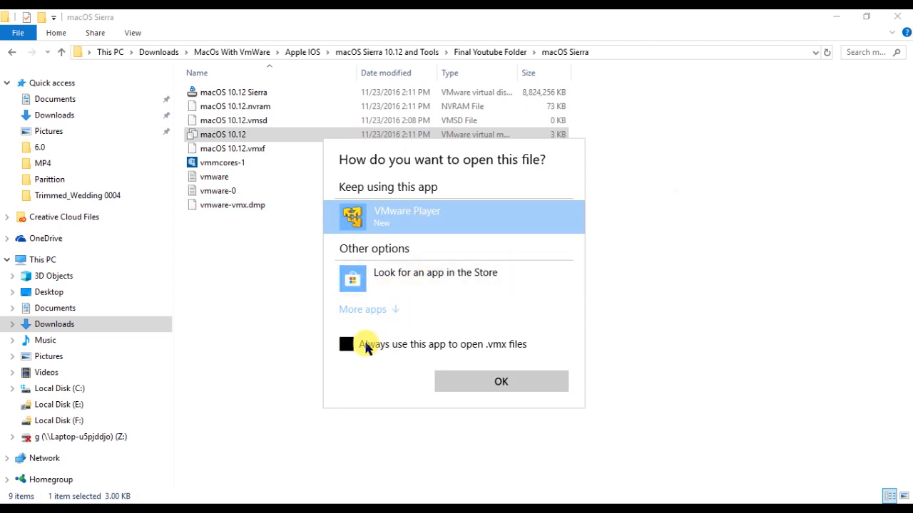
pyautogui.click(348, 344)
pyautogui.click(394, 312)
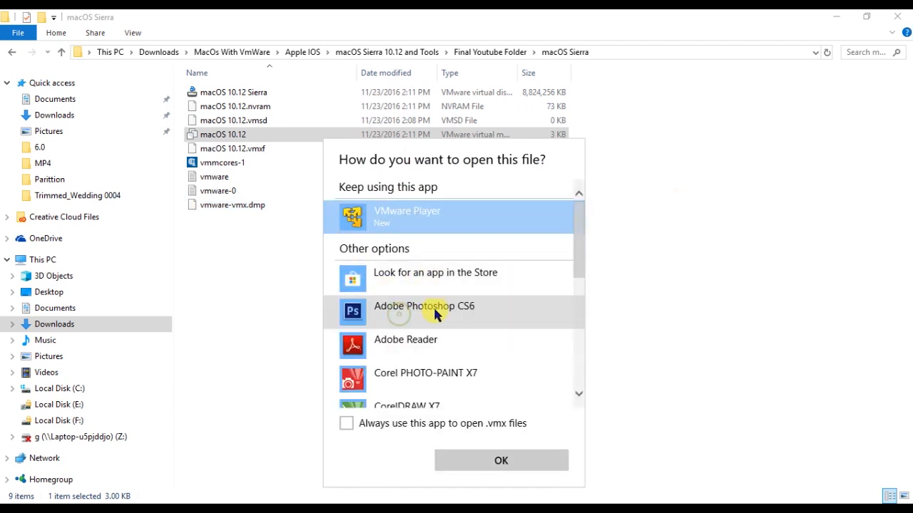
pyautogui.scroll(-2, 432, 318)
pyautogui.click(402, 371)
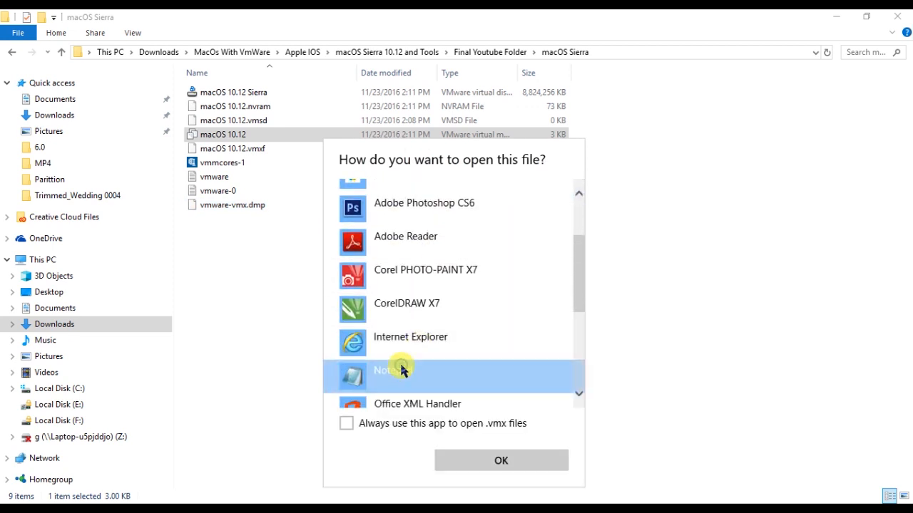
pyautogui.click(499, 460)
pyautogui.scroll(-15, 350, 264)
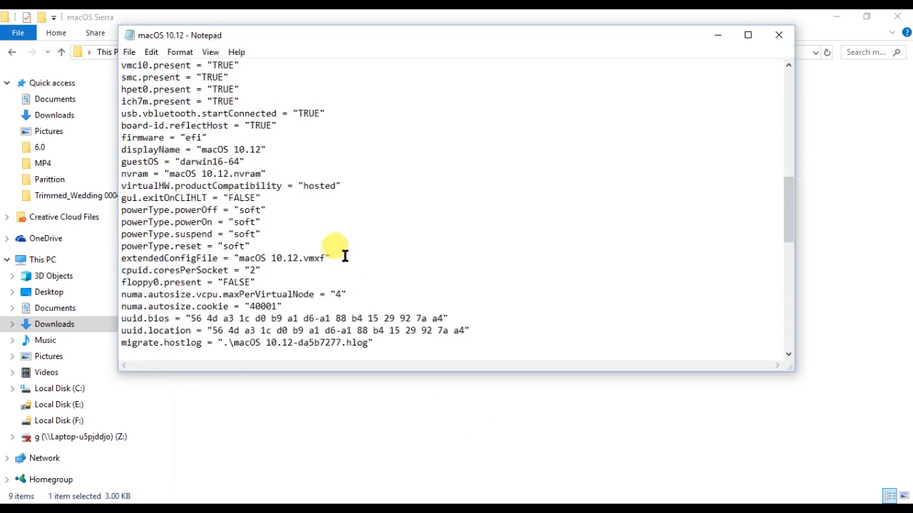
pyautogui.scroll(-5, 348, 255)
pyautogui.click(226, 134)
pyautogui.moveTo(226, 135); pyautogui.dragTo(96, 136)
pyautogui.click(213, 137)
pyautogui.moveTo(212, 137); pyautogui.dragTo(97, 136)
pyautogui.click(344, 138)
pyautogui.click(441, 319)
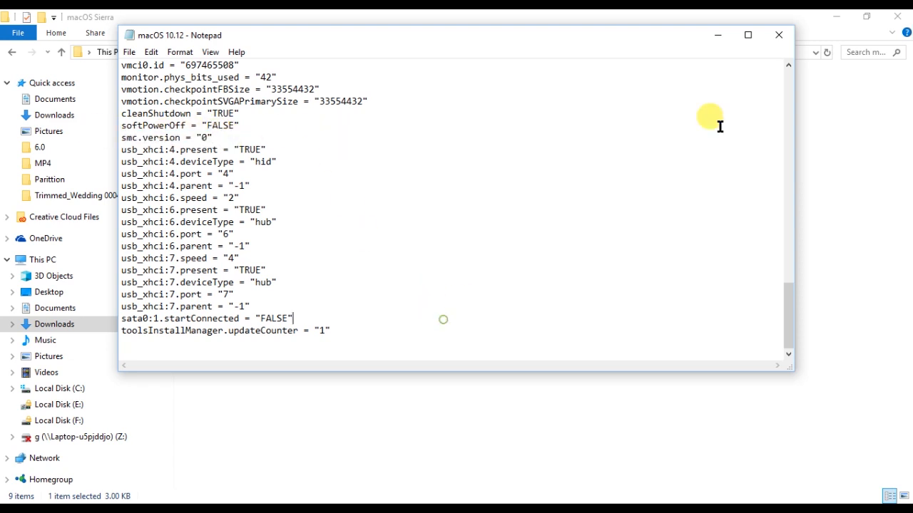
pyautogui.click(779, 34)
pyautogui.click(382, 268)
pyautogui.click(11, 54)
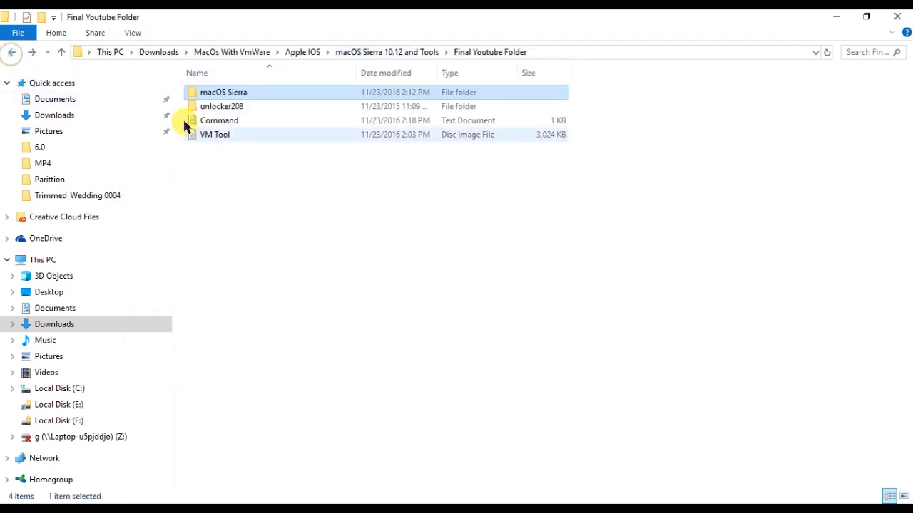
# Launch VMware Workstation 14 Player from its desktop shortcut and refresh the desktop.
pyautogui.click(11, 54)
pyautogui.click(511, 381)
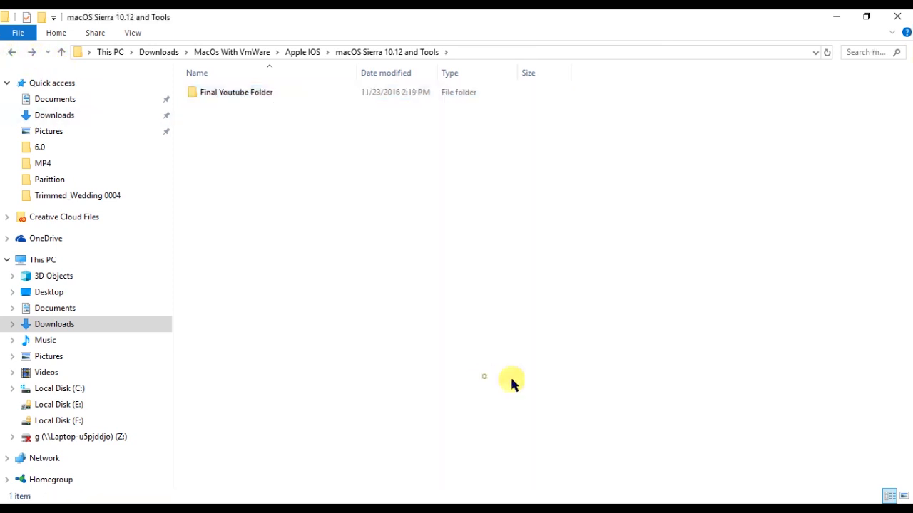
pyautogui.click(836, 15)
pyautogui.rightClick(92, 107)
pyautogui.click(125, 118)
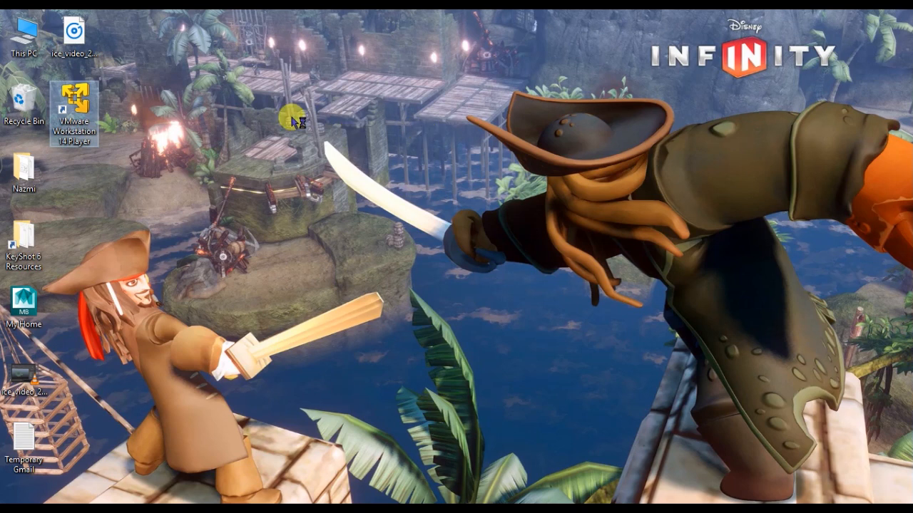
pyautogui.rightClick(671, 258)
pyautogui.click(708, 316)
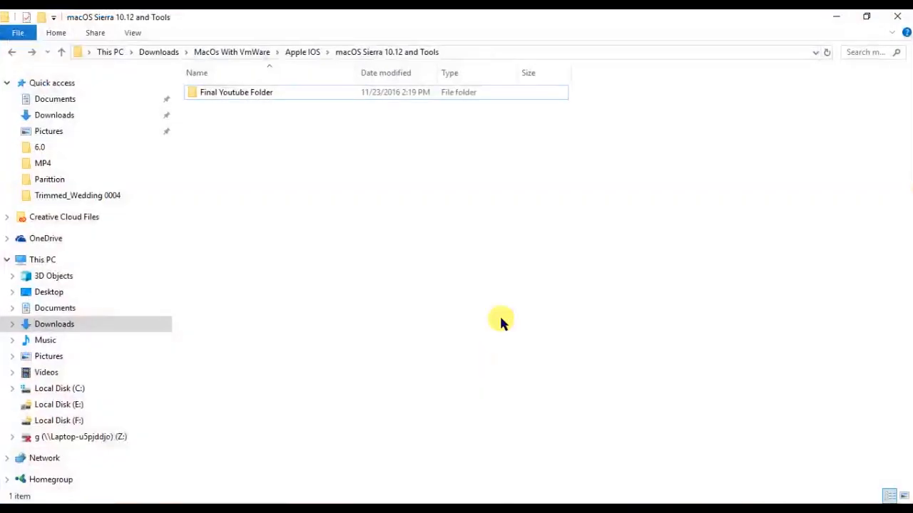
# Run unlocker208's win-install script as administrator, then return to Final Youtube Folder.
pyautogui.doubleClick(221, 93)
pyautogui.doubleClick(237, 109)
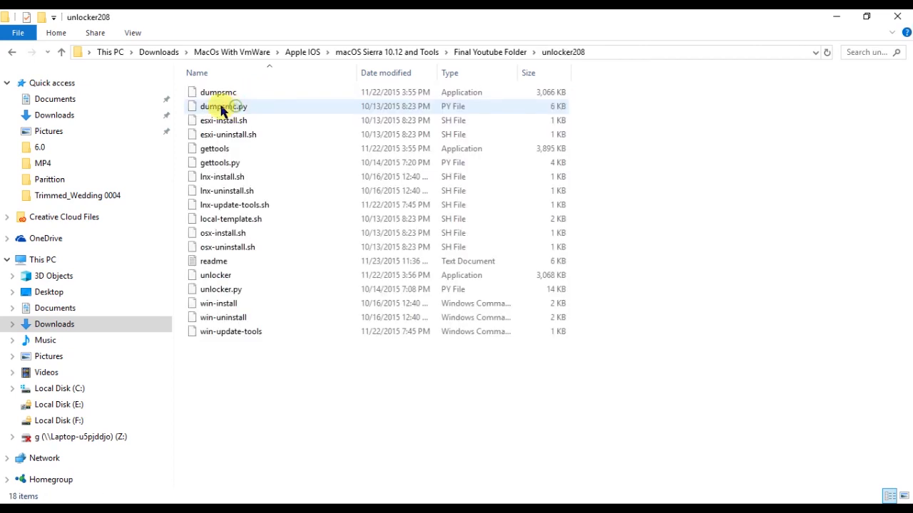
pyautogui.click(211, 307)
pyautogui.rightClick(210, 308)
pyautogui.click(285, 75)
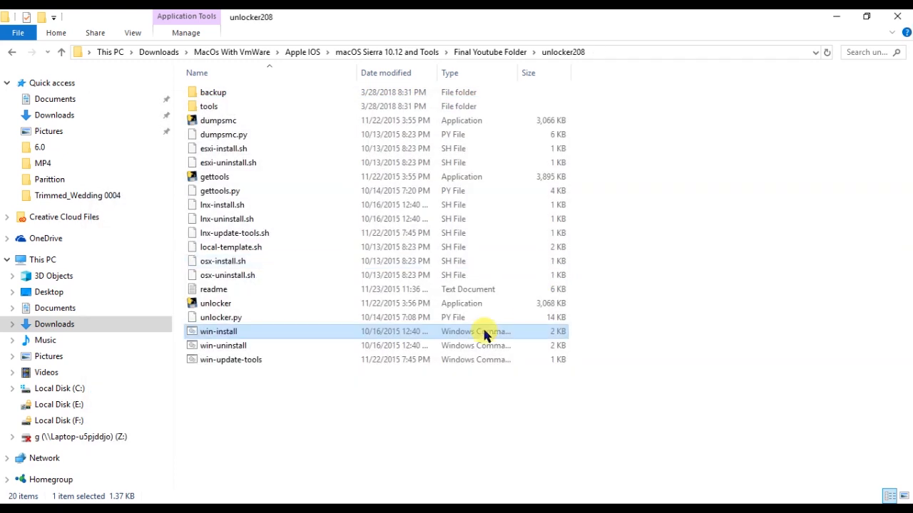
pyautogui.click(664, 409)
pyautogui.click(11, 52)
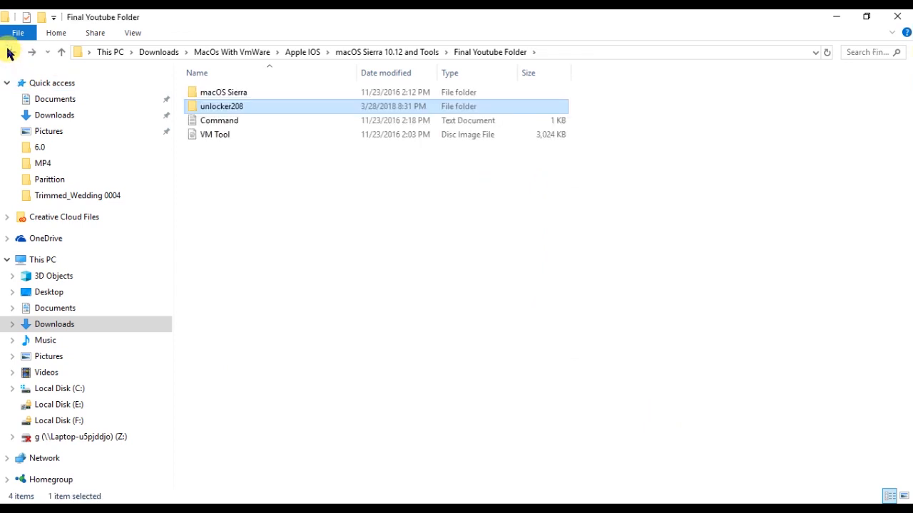
# Open the macOS Sierra folder in Explorer and accept free non-commercial use of the player.
pyautogui.click(12, 52)
pyautogui.doubleClick(273, 94)
pyautogui.doubleClick(258, 93)
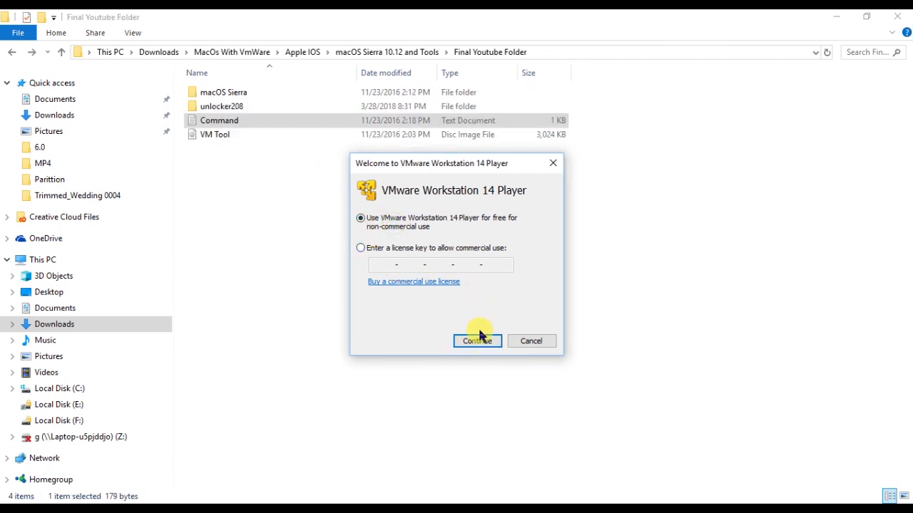
pyautogui.click(477, 339)
pyautogui.click(477, 342)
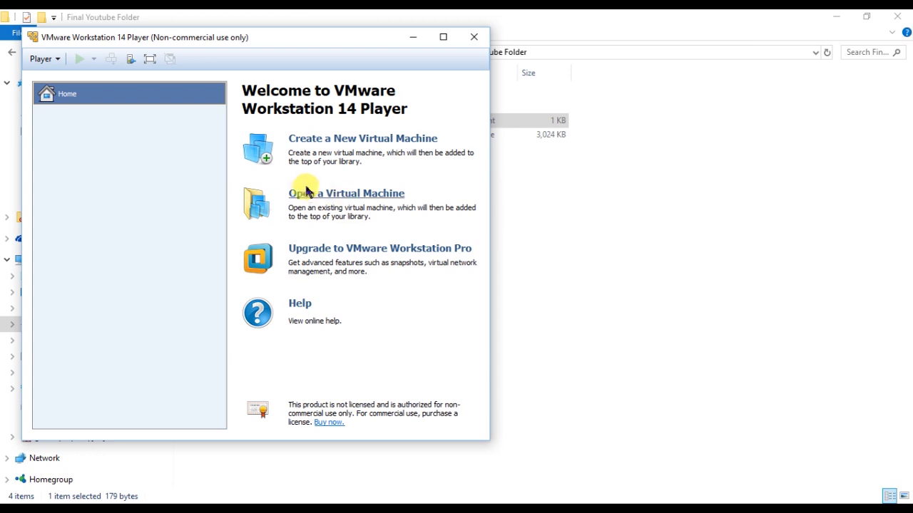
# Open the macOS 10.12 virtual machine from Final Youtube Folder > macOS Sierra, skipping the update.
pyautogui.click(327, 196)
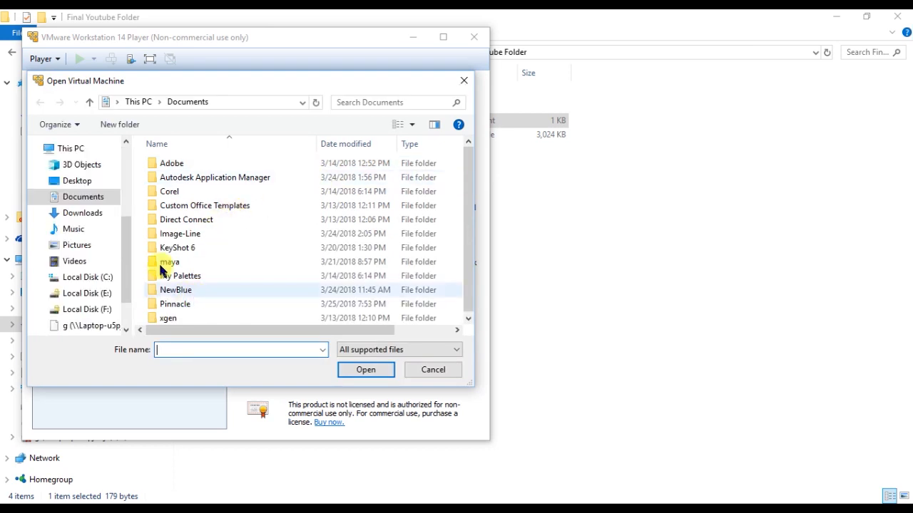
pyautogui.click(91, 212)
pyautogui.scroll(-1, 223, 230)
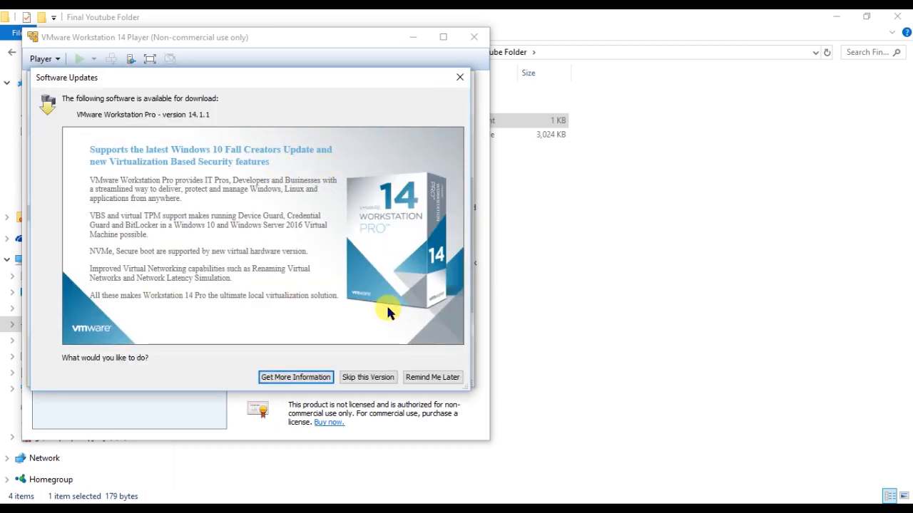
pyautogui.click(385, 378)
pyautogui.doubleClick(191, 276)
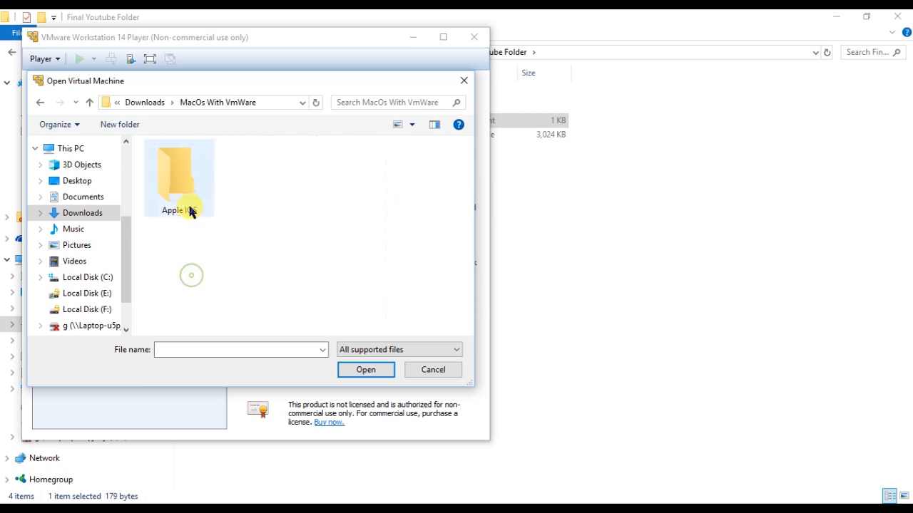
pyautogui.doubleClick(184, 175)
pyautogui.doubleClick(184, 164)
pyautogui.doubleClick(183, 164)
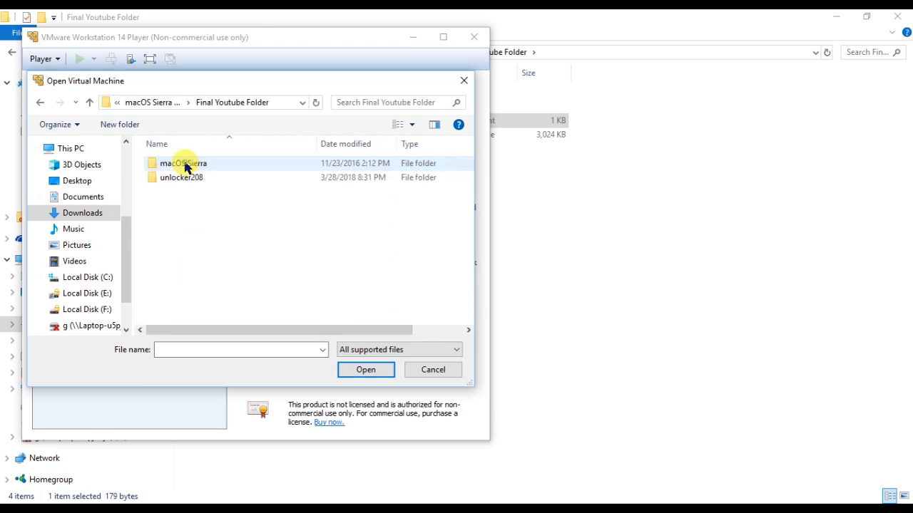
pyautogui.doubleClick(184, 164)
pyautogui.click(183, 164)
pyautogui.click(366, 370)
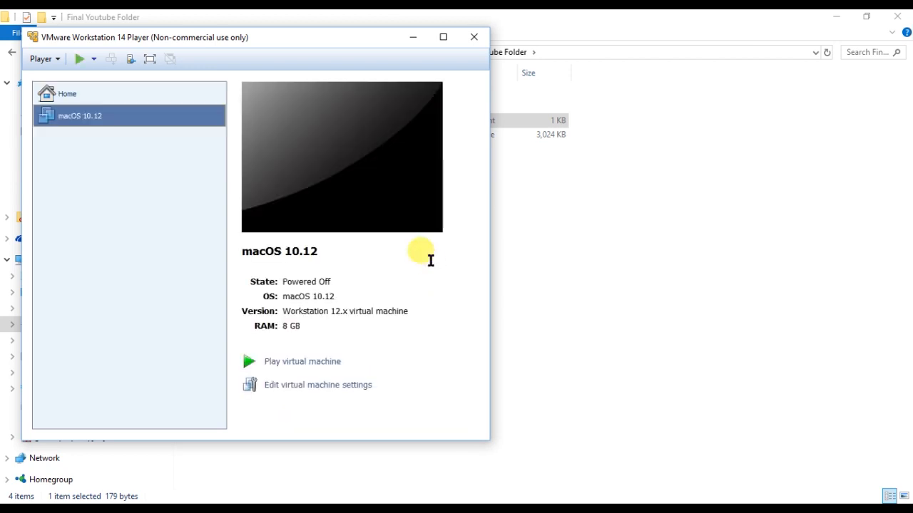
pyautogui.click(275, 390)
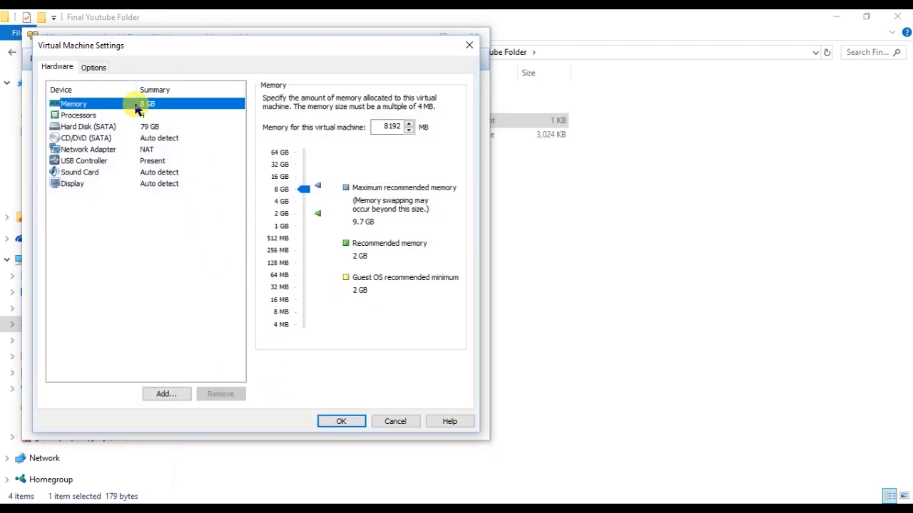
pyautogui.moveTo(302, 189)
pyautogui.mouseDown()
pyautogui.moveTo(297, 201)
pyautogui.moveTo(298, 192)
pyautogui.mouseUp()
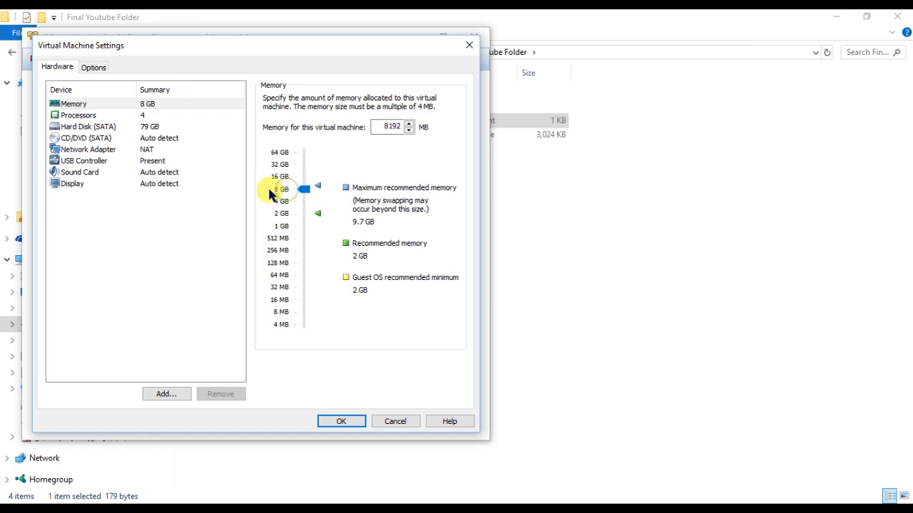
pyautogui.click(140, 115)
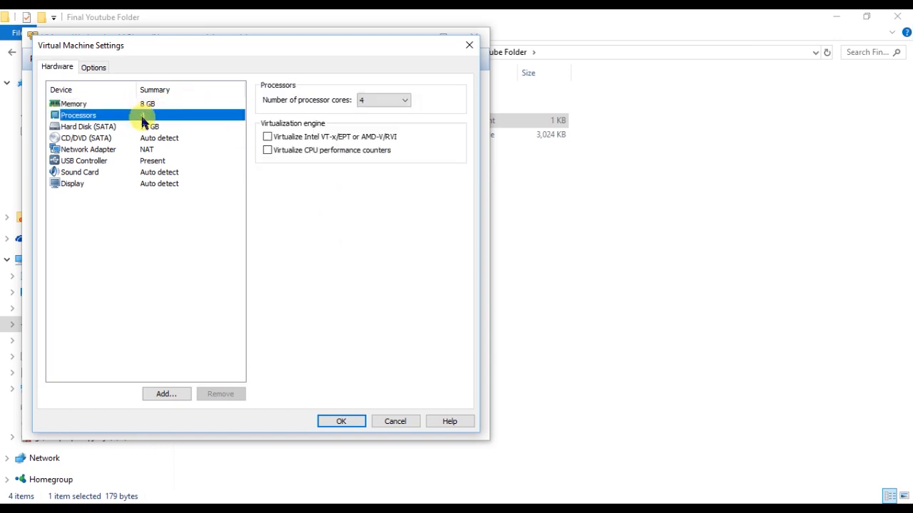
pyautogui.click(394, 101)
pyautogui.click(395, 102)
pyautogui.click(152, 127)
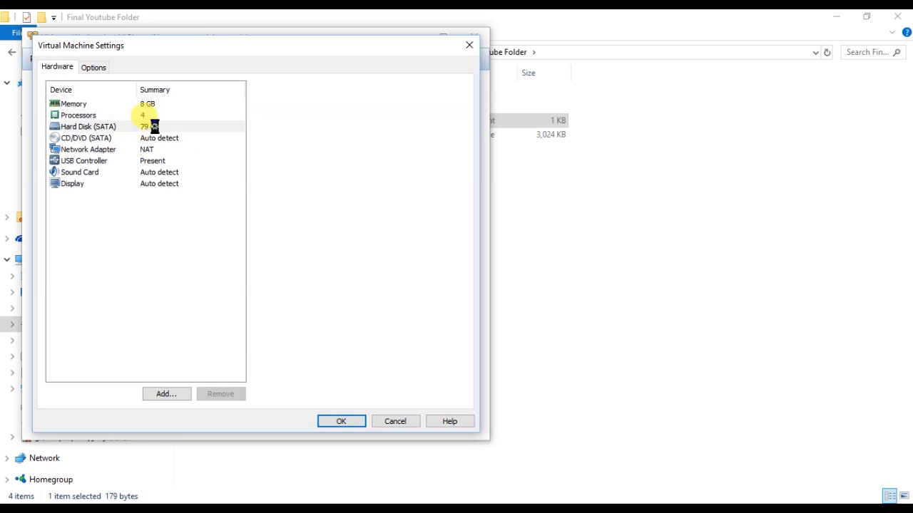
pyautogui.click(151, 117)
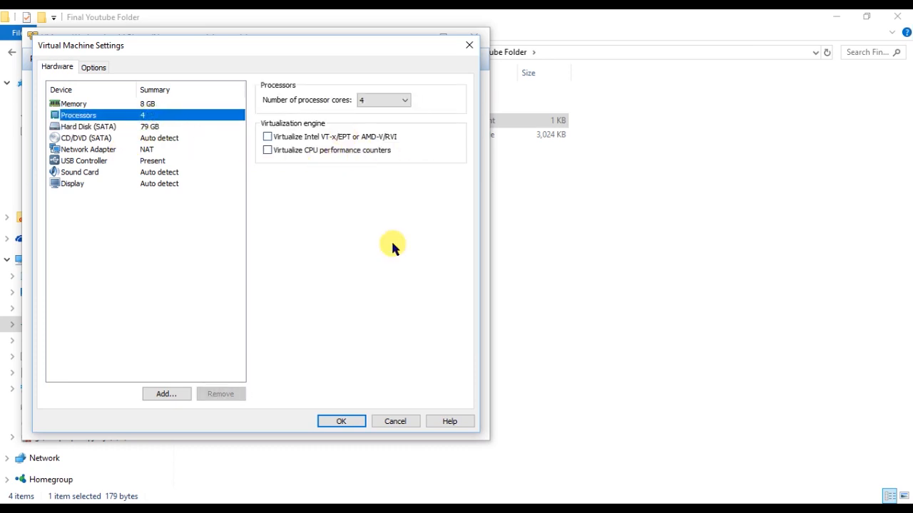
pyautogui.click(347, 421)
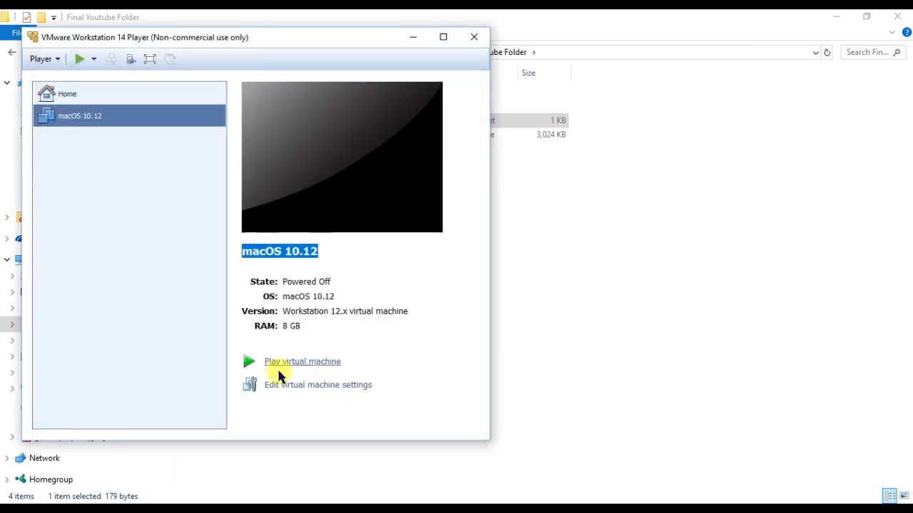
# Play the macOS 10.12 VM, answer I Copied It, and dismiss the Removable Devices hint.
pyautogui.click(304, 364)
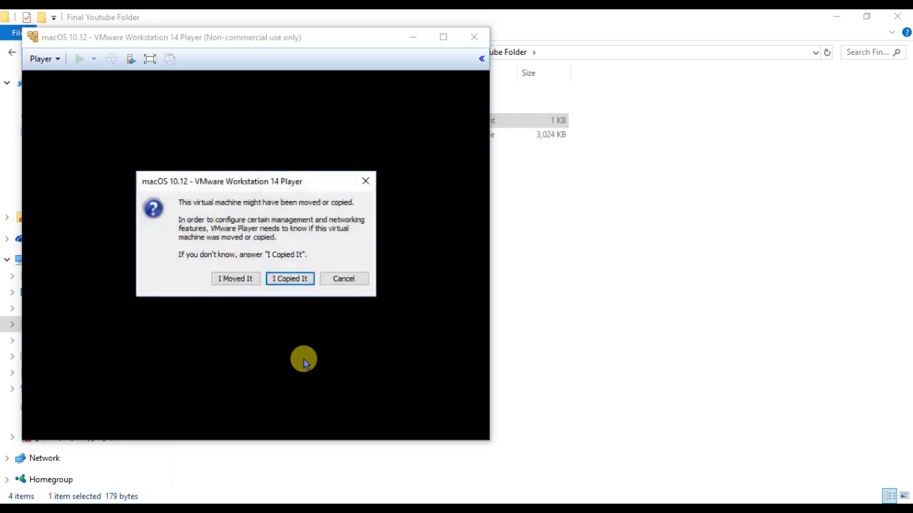
pyautogui.click(301, 276)
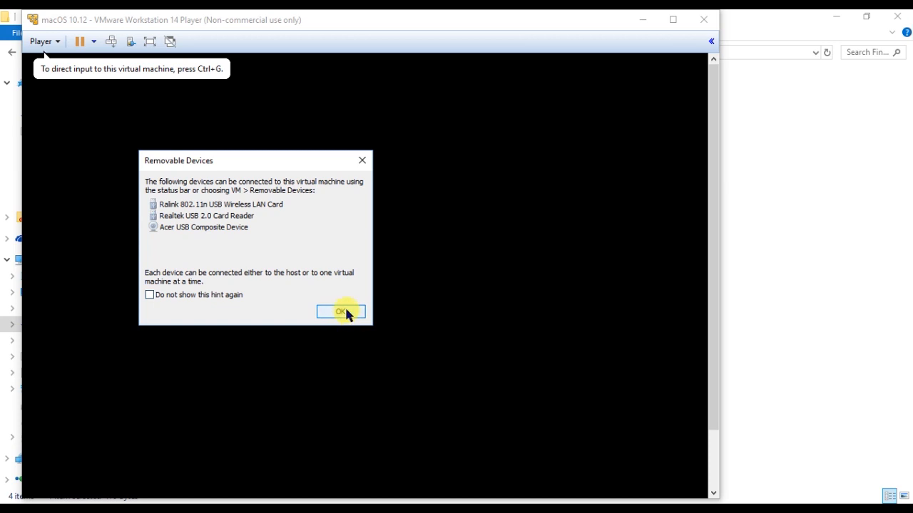
pyautogui.click(344, 314)
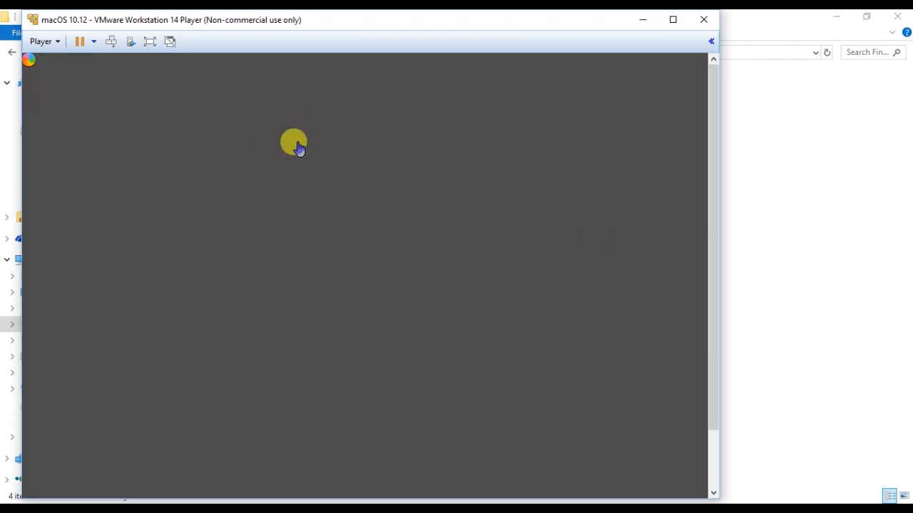
# Maximize the VM window and choose India as the country with the ABC keyboard layout.
pyautogui.click(673, 19)
pyautogui.click(803, 485)
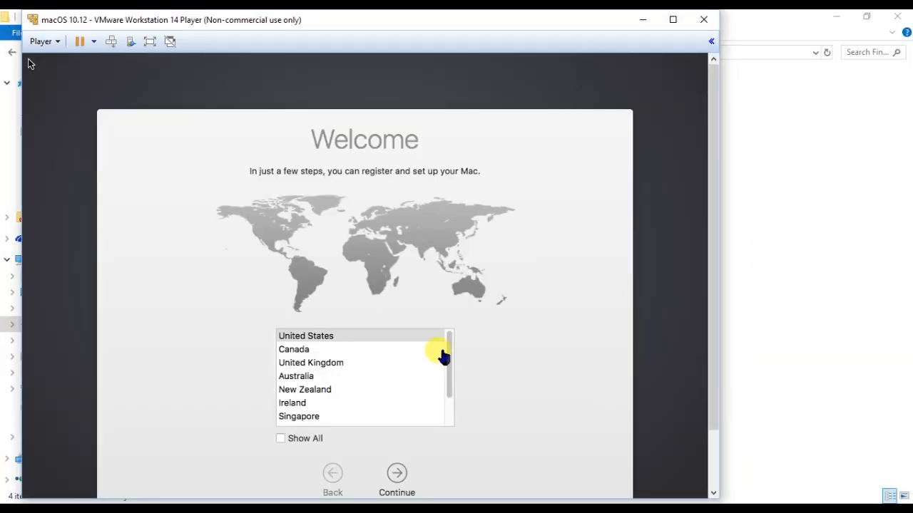
pyautogui.click(446, 364)
pyautogui.moveTo(447, 367); pyautogui.dragTo(450, 419)
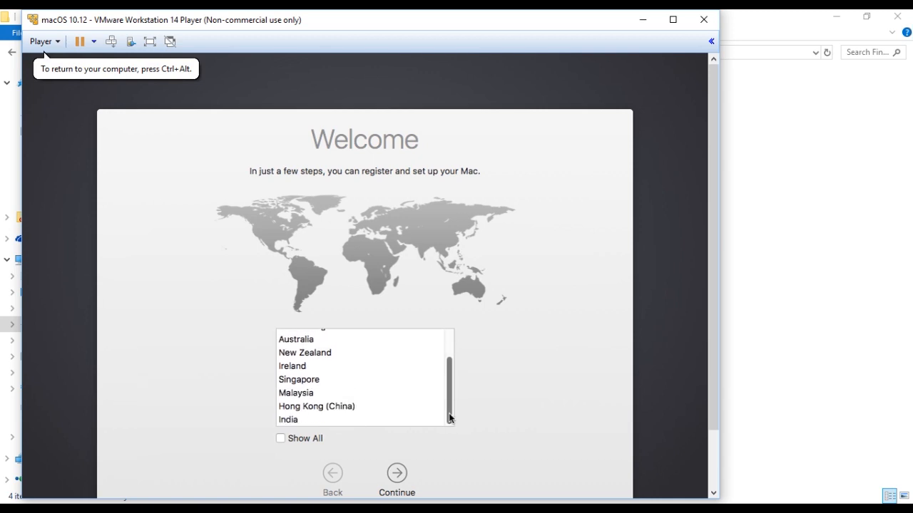
pyautogui.click(293, 421)
pyautogui.click(397, 474)
pyautogui.click(672, 20)
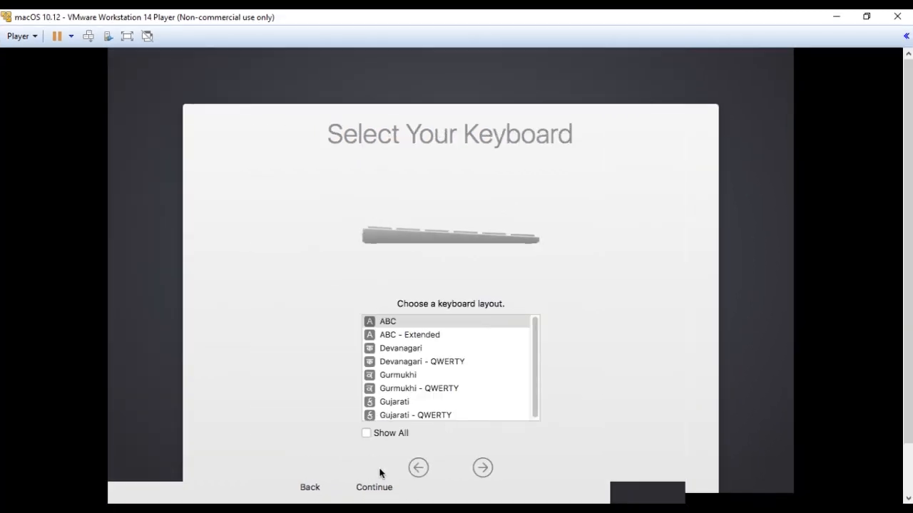
pyautogui.click(416, 387)
pyautogui.click(481, 477)
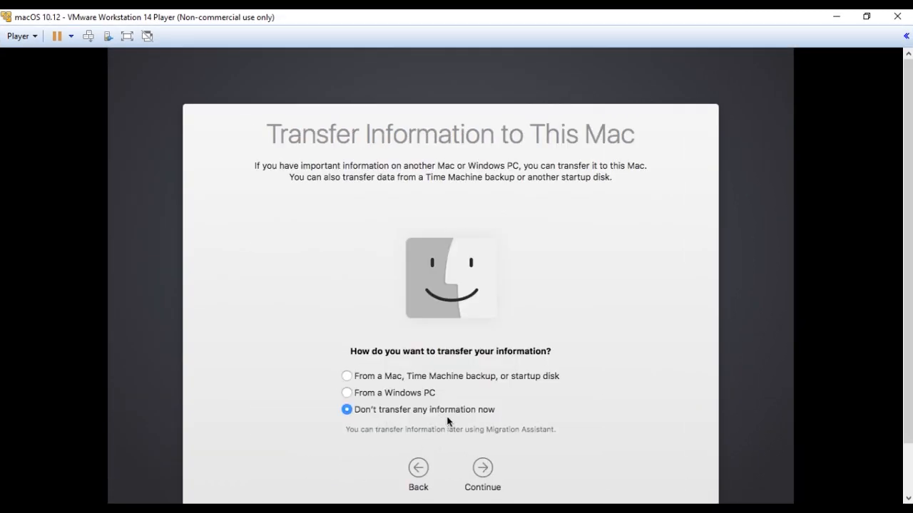
# Skip information transfer, enable Location Services, skip Apple ID sign-in, and agree to the licence.
pyautogui.click(482, 468)
pyautogui.click(391, 434)
pyautogui.click(481, 467)
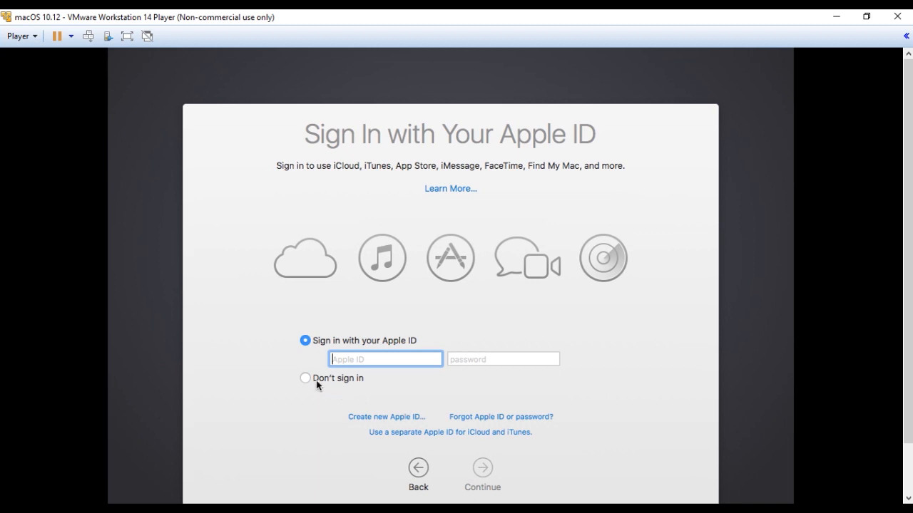
pyautogui.click(319, 380)
pyautogui.click(482, 472)
pyautogui.click(560, 179)
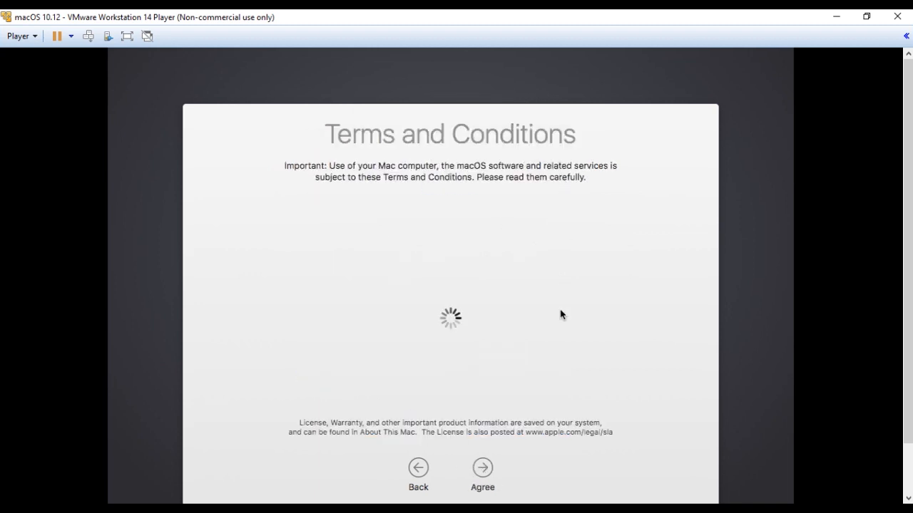
pyautogui.click(482, 467)
pyautogui.click(542, 172)
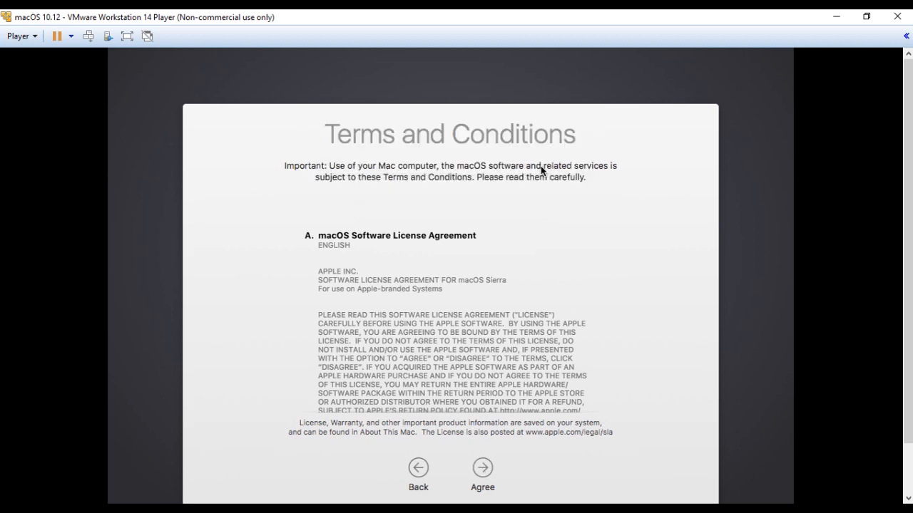
# Enter the account's full name, password and hint, then continue past Diagnostics & Usage.
pyautogui.write('Animatio')
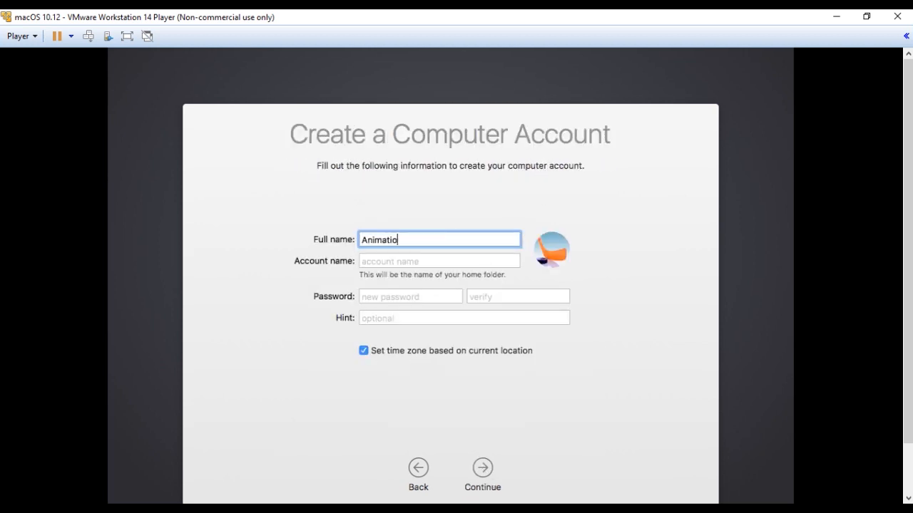
pyautogui.write('n Tutorial Classes')
pyautogui.click(415, 297)
pyautogui.write('12345678')
pyautogui.click(518, 297)
pyautogui.write('12345678')
pyautogui.click(385, 320)
pyautogui.write('zczzxc')
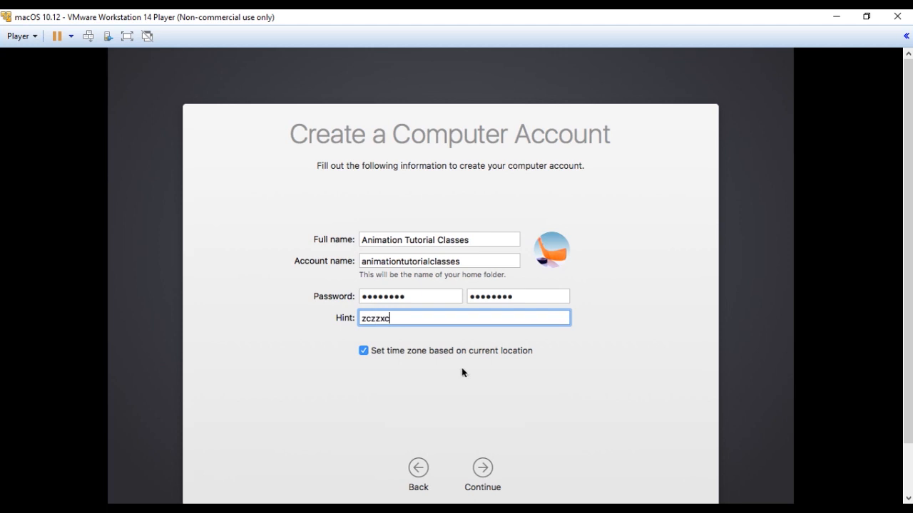
pyautogui.click(488, 479)
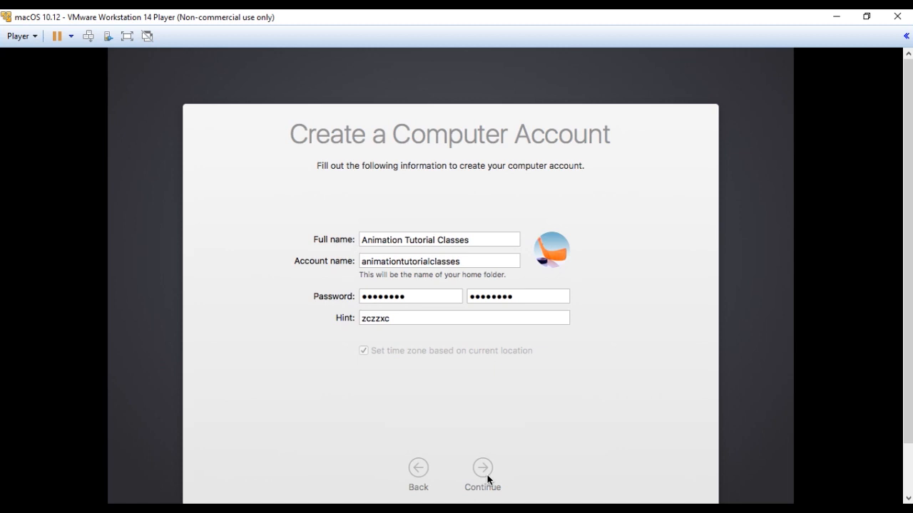
pyautogui.click(484, 470)
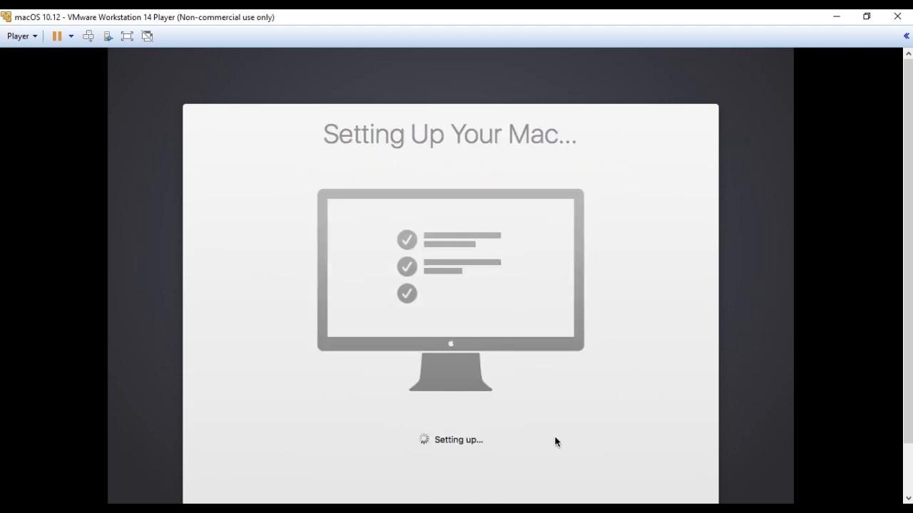
# Scroll the VM view while macOS finishes setting up, checking the desktop and Dock.
pyautogui.scroll(-1, 865, 287)
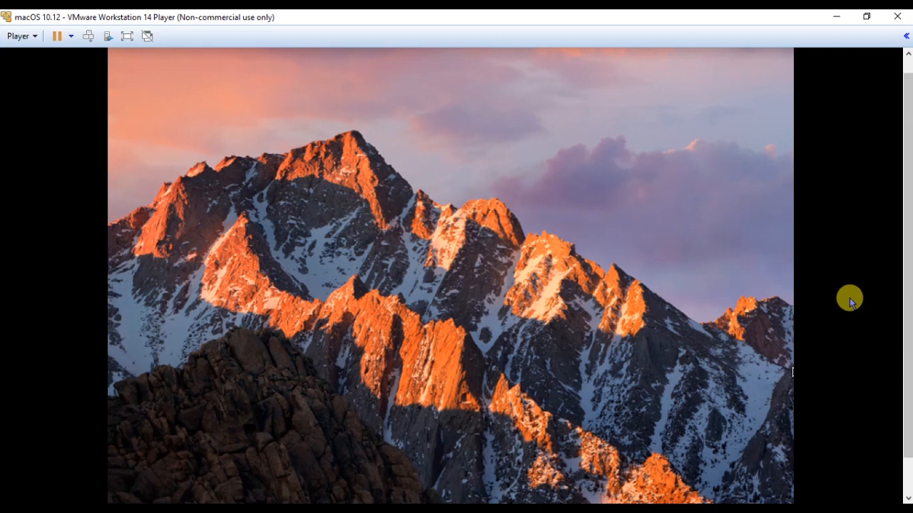
pyautogui.moveTo(906, 265); pyautogui.dragTo(877, 369)
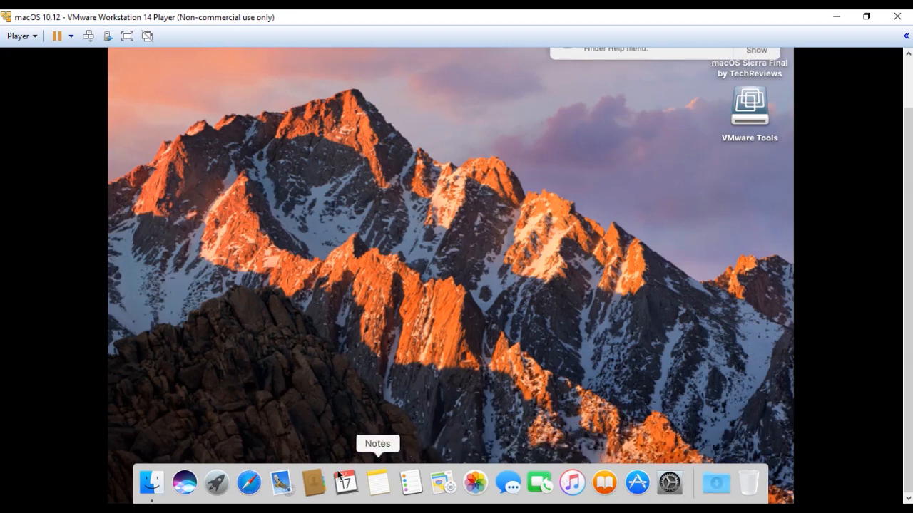
pyautogui.moveTo(907, 281); pyautogui.dragTo(908, 257)
pyautogui.click(35, 36)
pyautogui.moveTo(139, 90)
pyautogui.moveTo(342, 93)
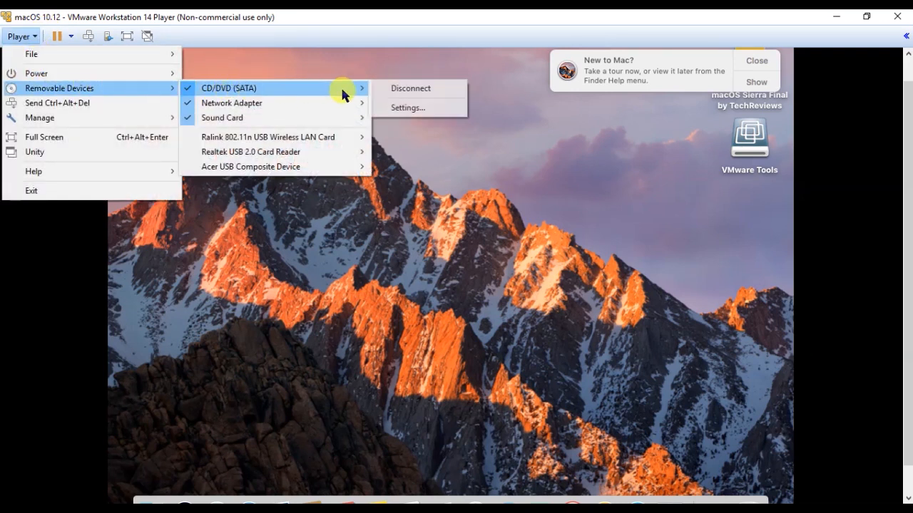
pyautogui.click(423, 108)
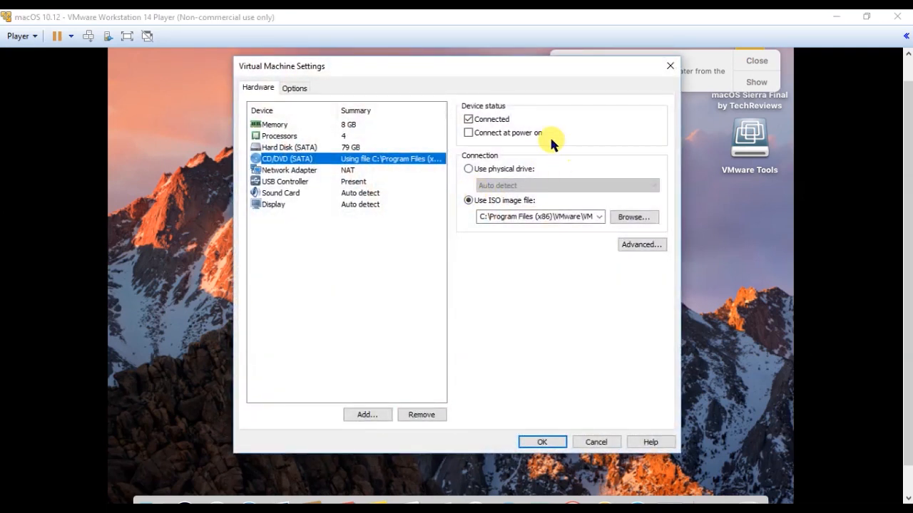
pyautogui.click(644, 221)
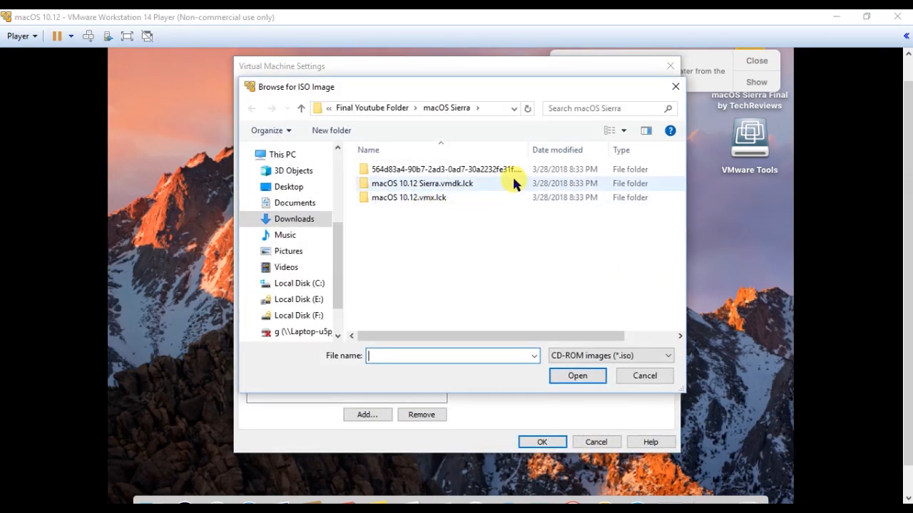
pyautogui.click(645, 376)
pyautogui.click(596, 442)
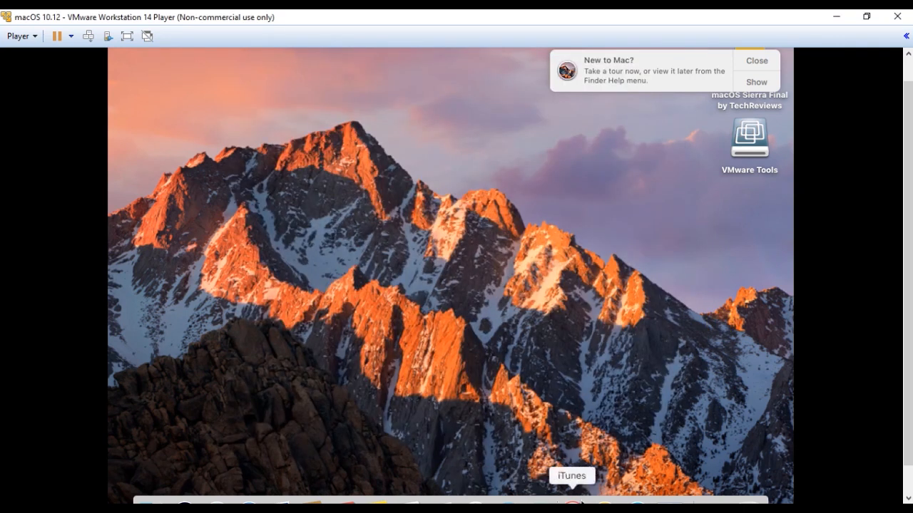
# Open Launchpad's Other folder and launch Terminal.
pyautogui.scroll(-2, 903, 171)
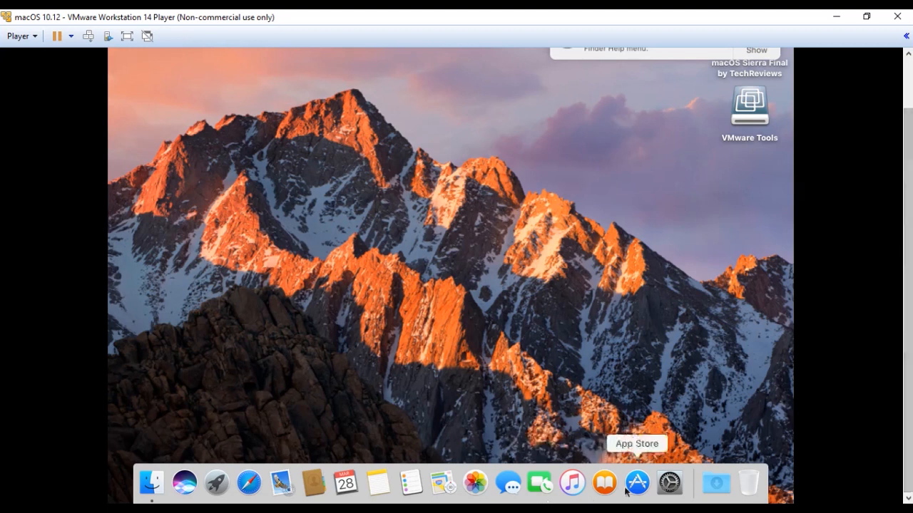
pyautogui.click(217, 485)
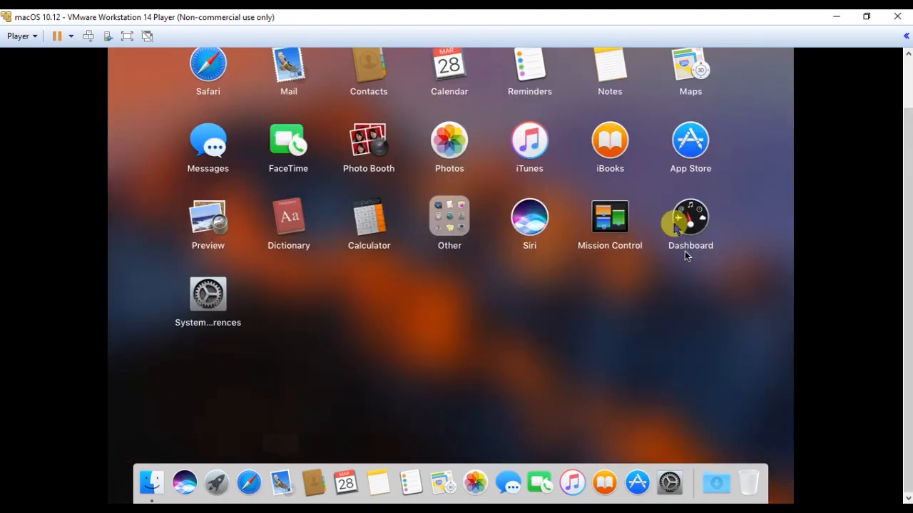
pyautogui.click(463, 216)
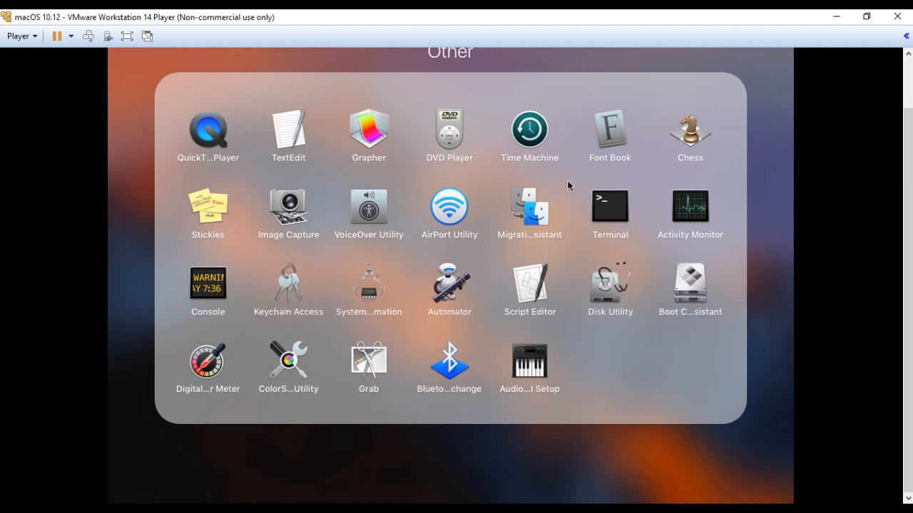
pyautogui.click(609, 206)
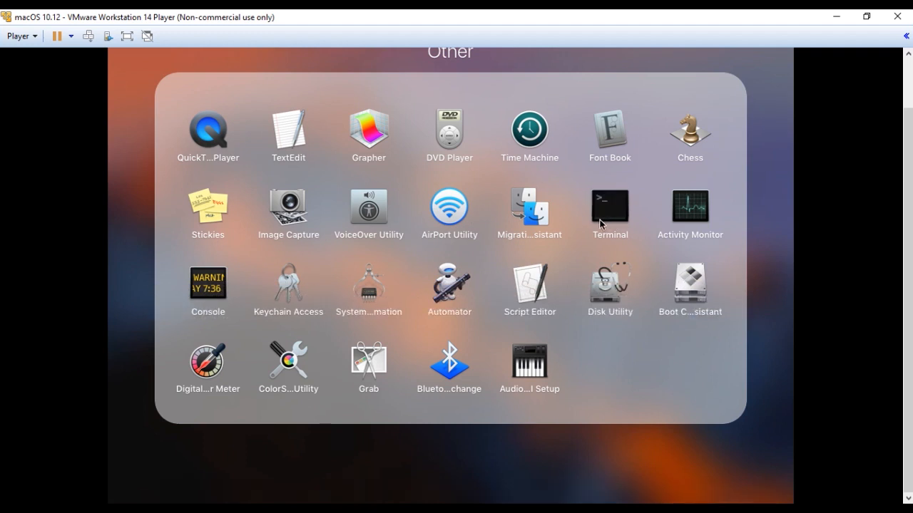